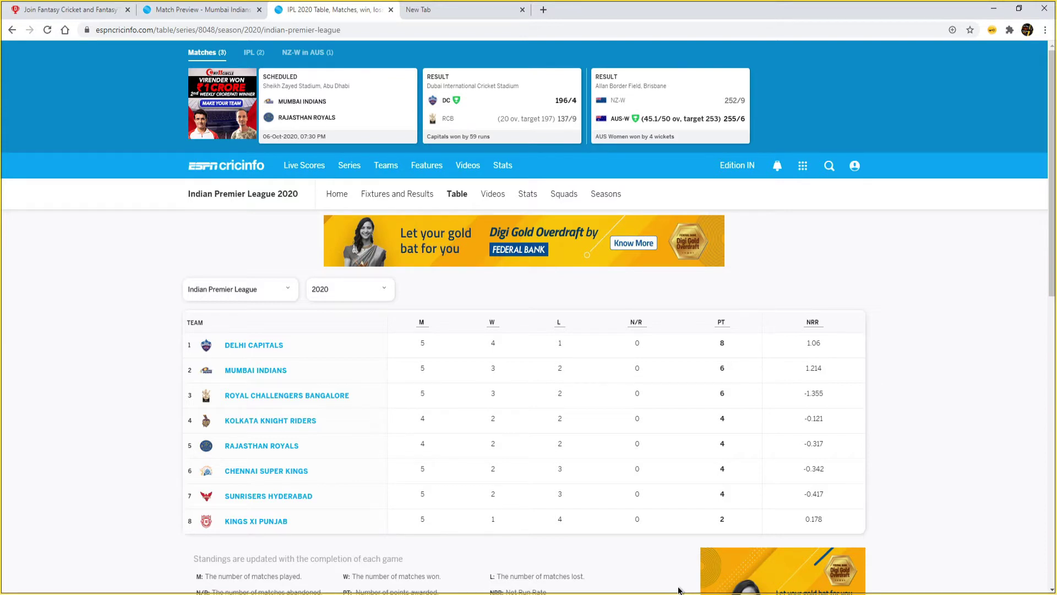
# - View the Mumbai Indians vs Rajasthan Royals match preview, and switch to Excel to examine the Abu Dhabi match dates in Venue Stats
pyautogui.click(229, 11)
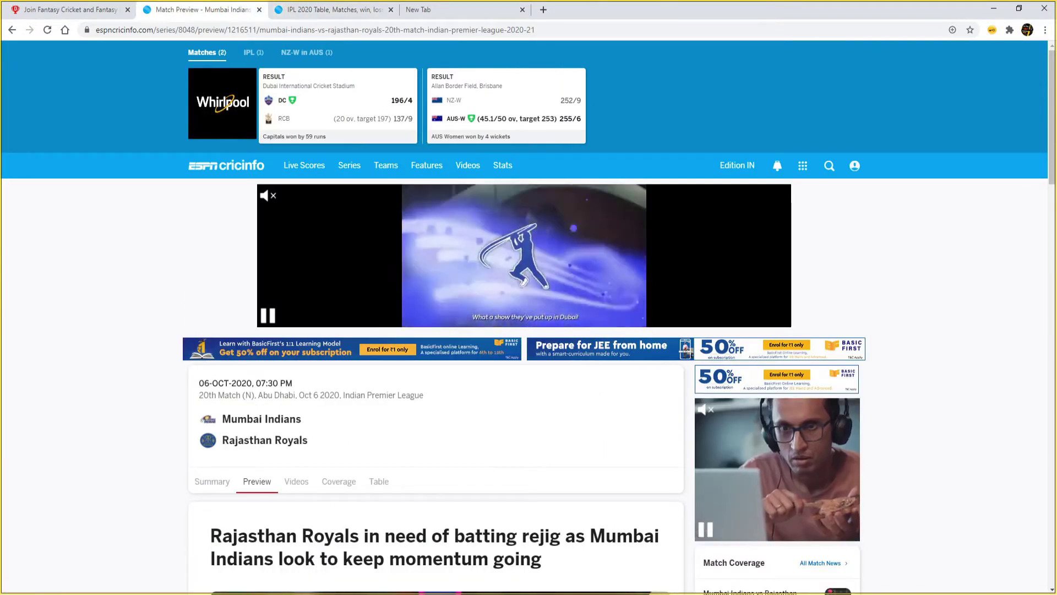
pyautogui.click(664, 556)
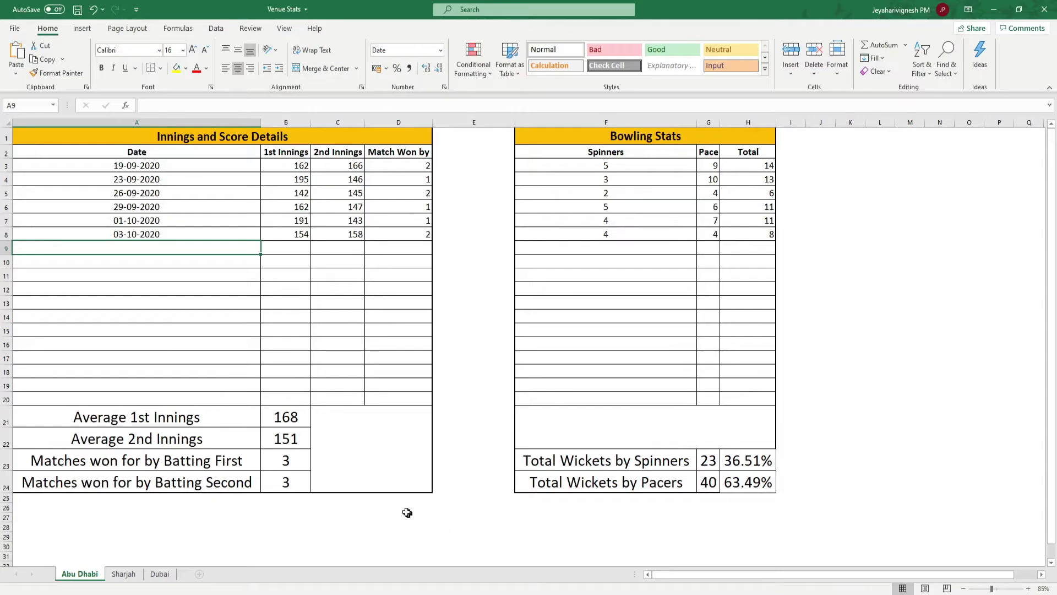
pyautogui.moveTo(197, 165); pyautogui.dragTo(160, 234)
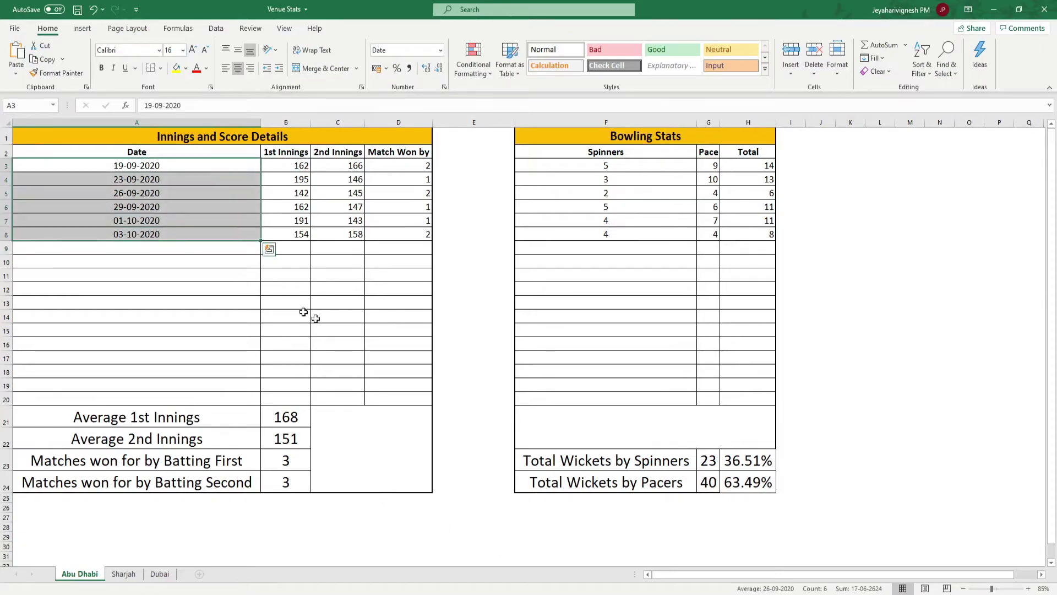
pyautogui.click(458, 408)
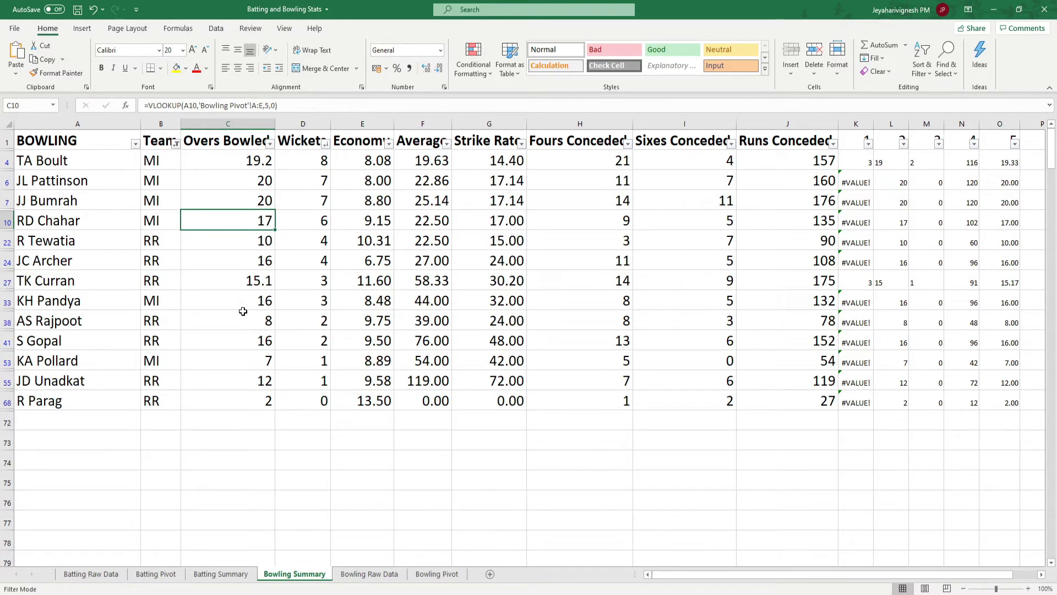
# - Sort the filtered Bowling Summary by team from Z to A
pyautogui.moveTo(317, 163); pyautogui.dragTo(313, 218)
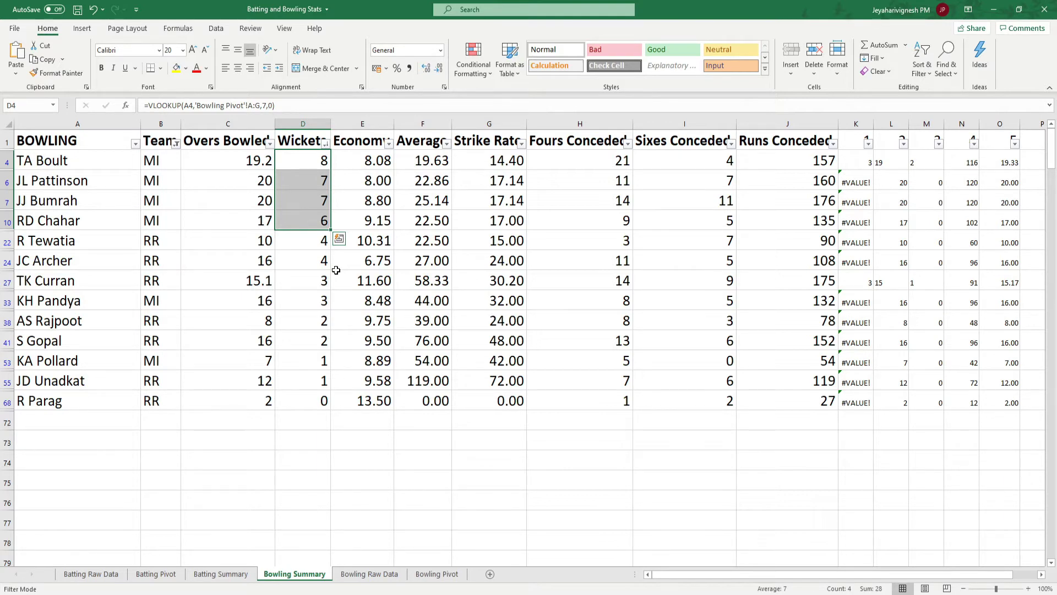
pyautogui.click(175, 144)
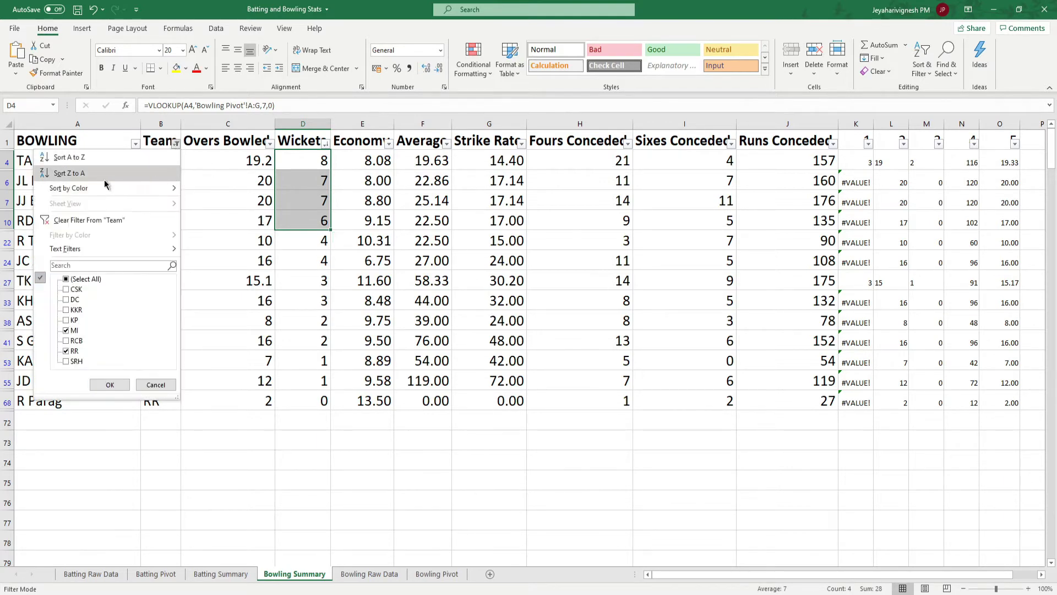
pyautogui.press('Escape')
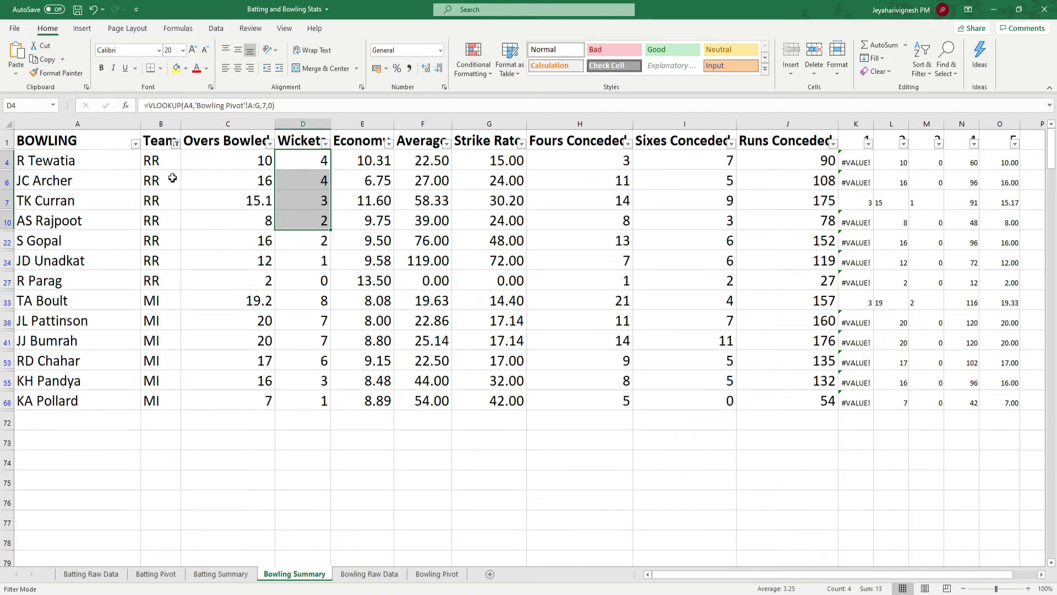
# - Compare the RR and MI bowlers' overs, wickets, sixes conceded and economy in the Bowling Summary
pyautogui.click(321, 161)
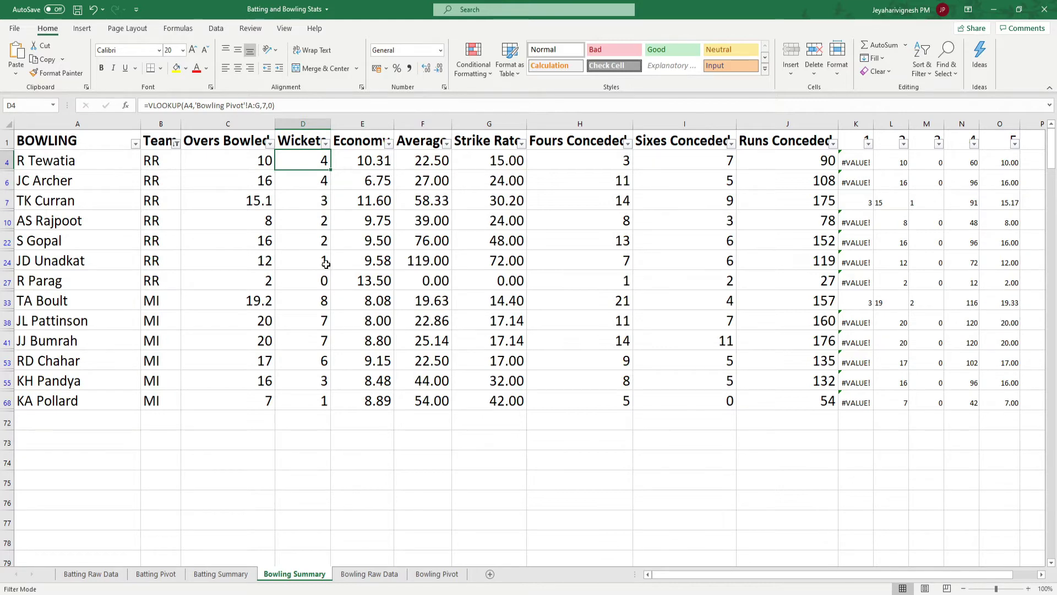
pyautogui.click(251, 180)
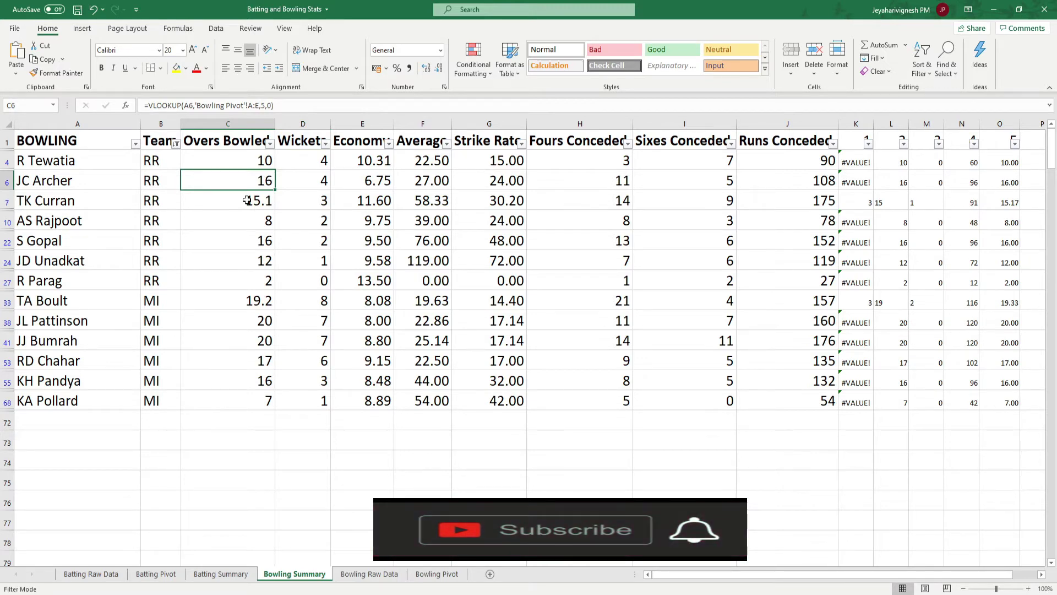
pyautogui.click(218, 396)
pyautogui.click(303, 404)
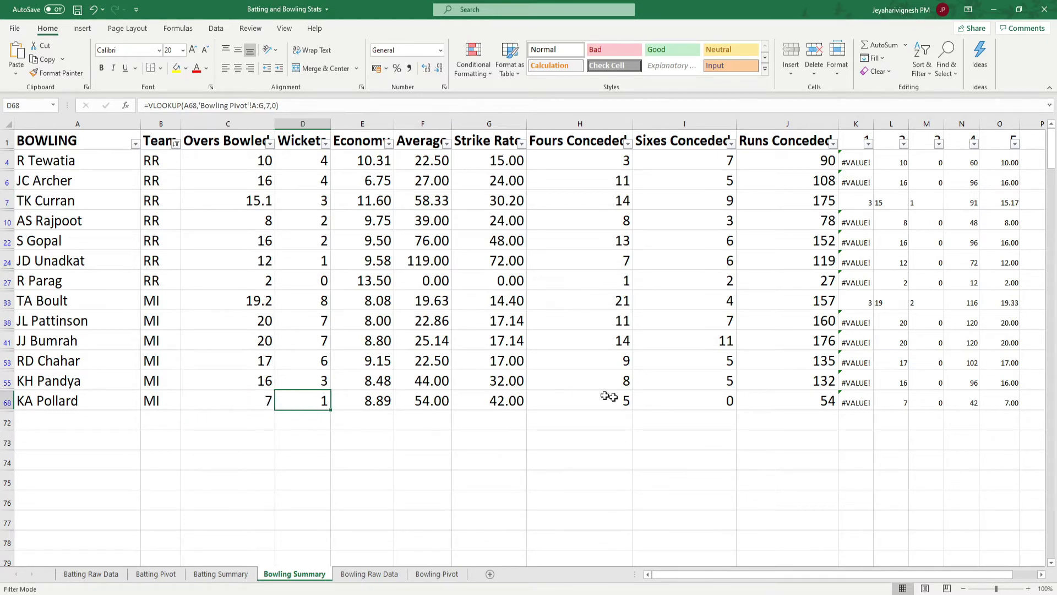
pyautogui.click(715, 406)
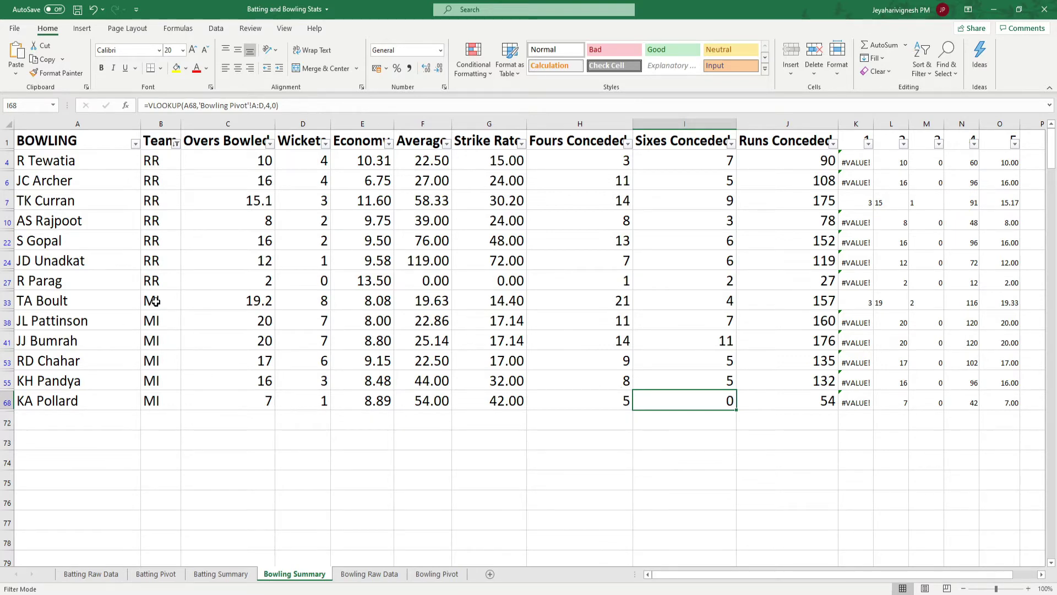
pyautogui.moveTo(146, 303); pyautogui.dragTo(164, 398)
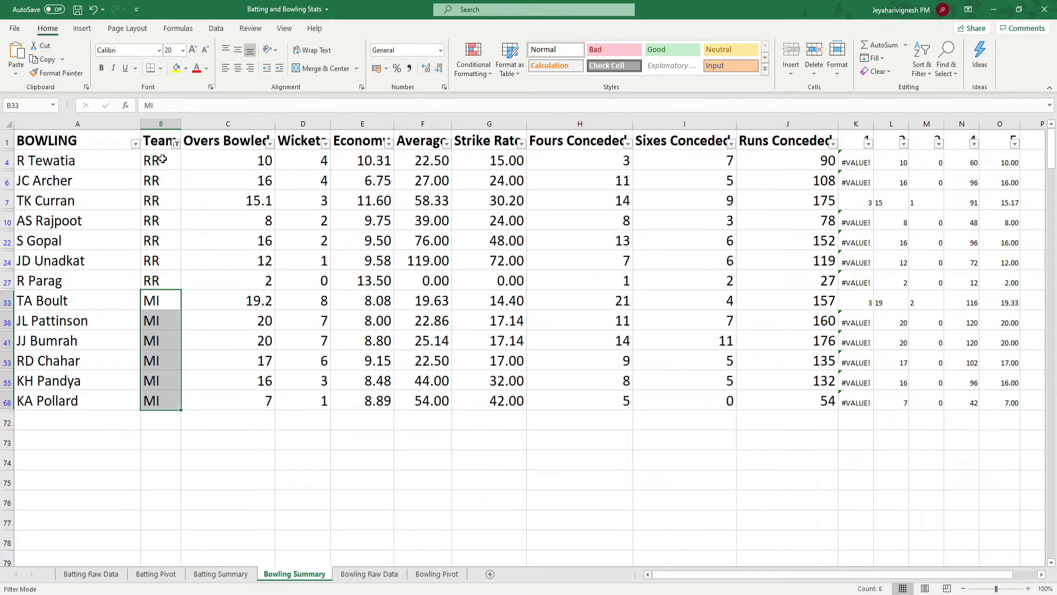
pyautogui.moveTo(377, 161); pyautogui.dragTo(379, 282)
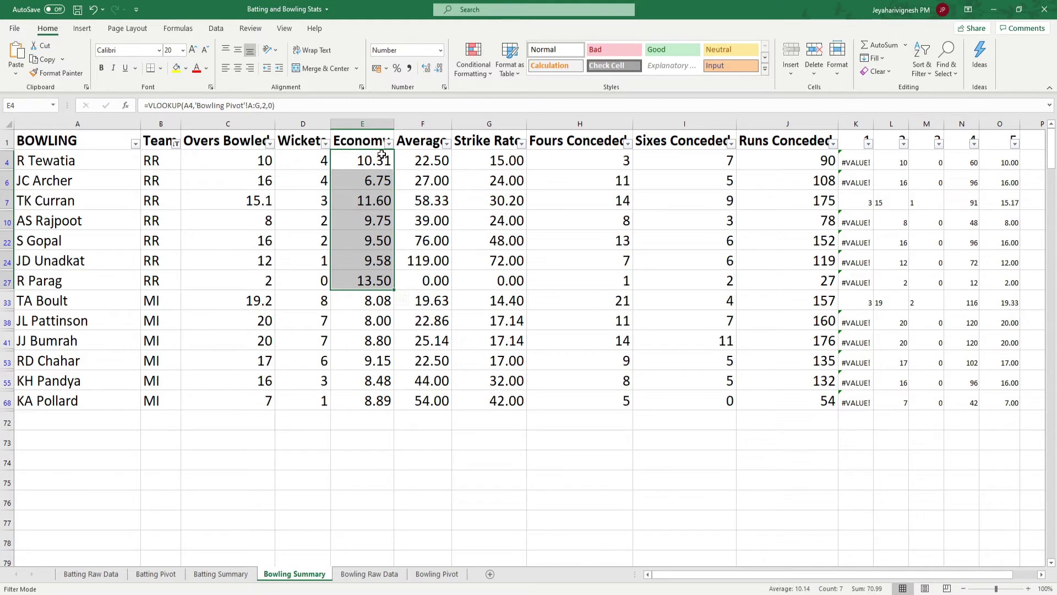
# - Examine the MI batsmen's innings, runs, strike rates and averages in the Batting Summary
pyautogui.click(236, 576)
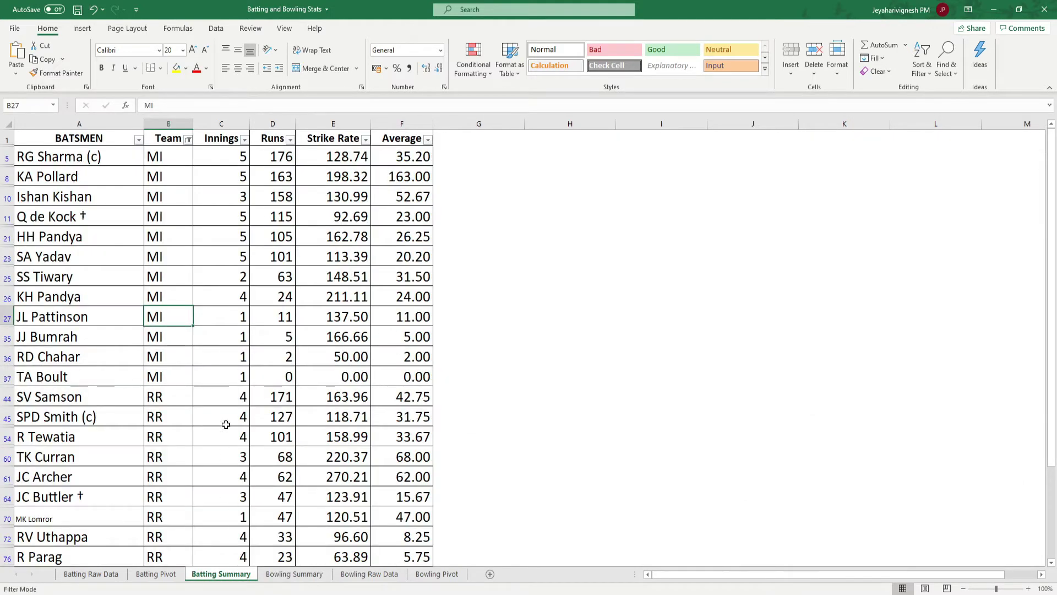
pyautogui.scroll(-1, 219, 405)
pyautogui.scroll(1, 219, 405)
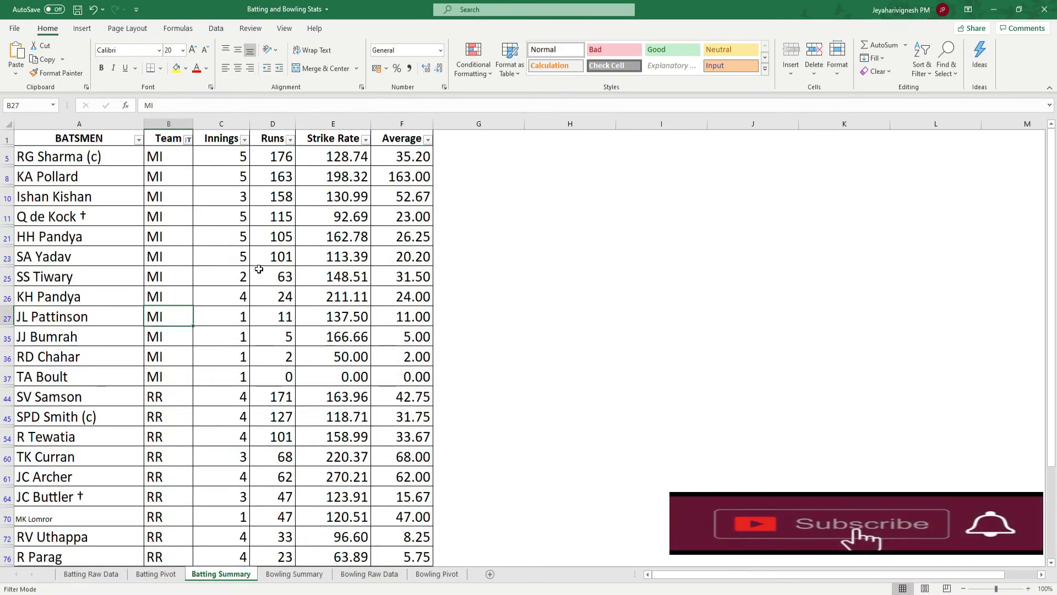
pyautogui.moveTo(275, 156); pyautogui.dragTo(276, 258)
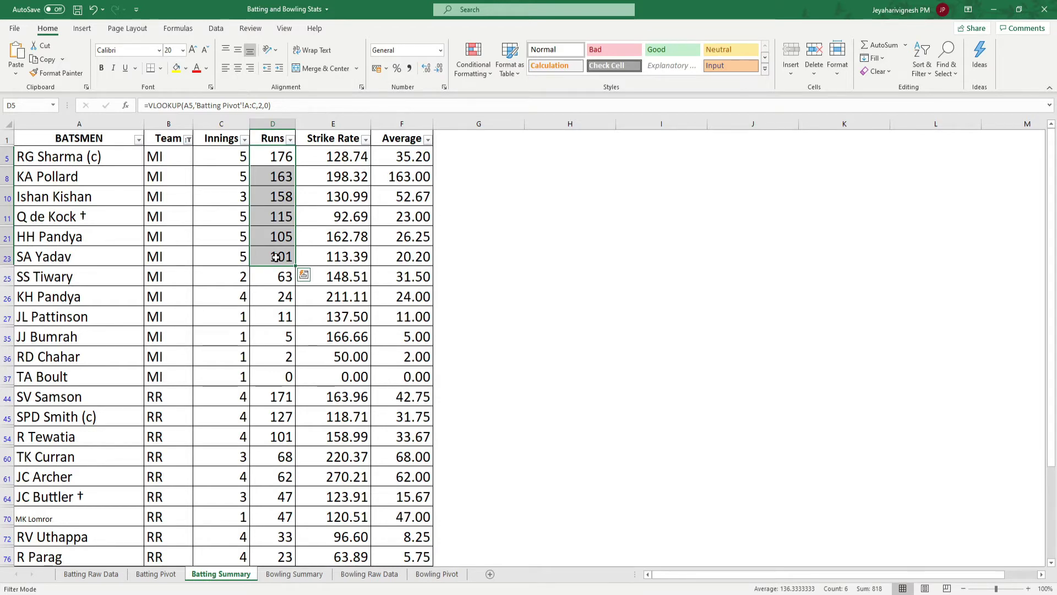
pyautogui.click(243, 198)
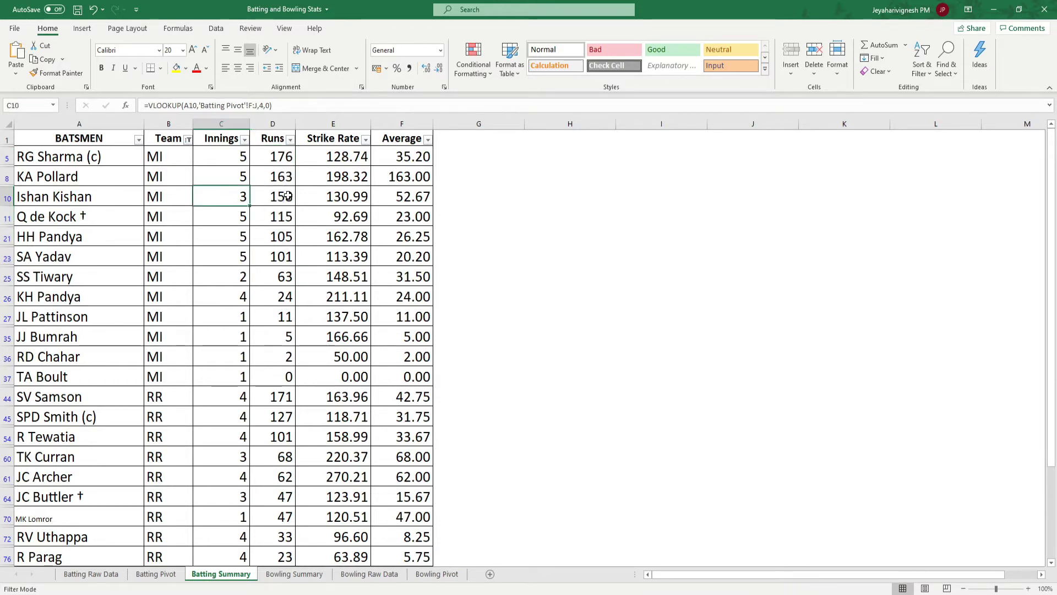
pyautogui.click(418, 194)
pyautogui.click(325, 197)
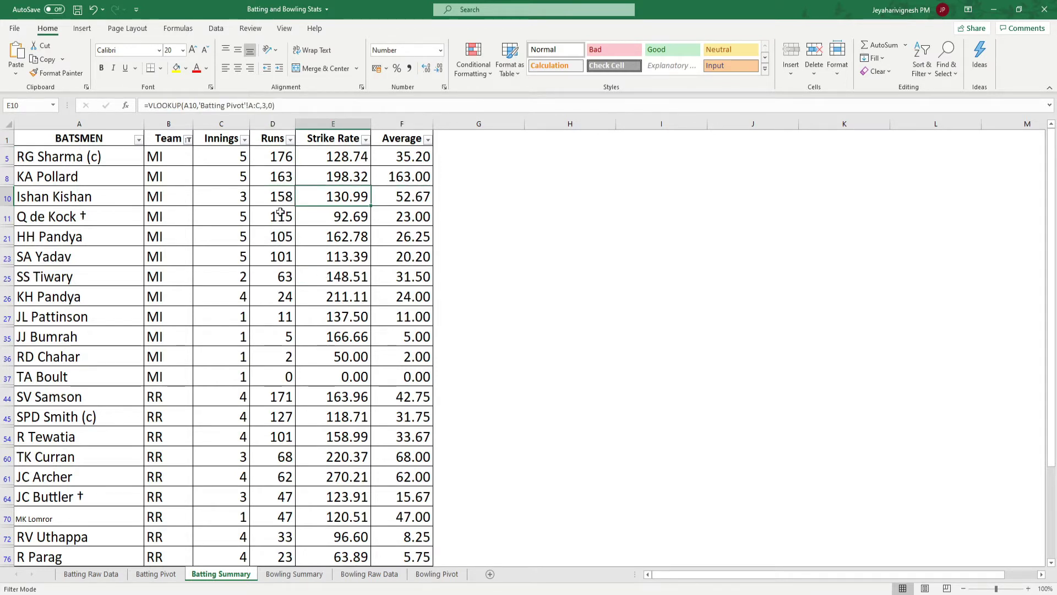
pyautogui.click(232, 234)
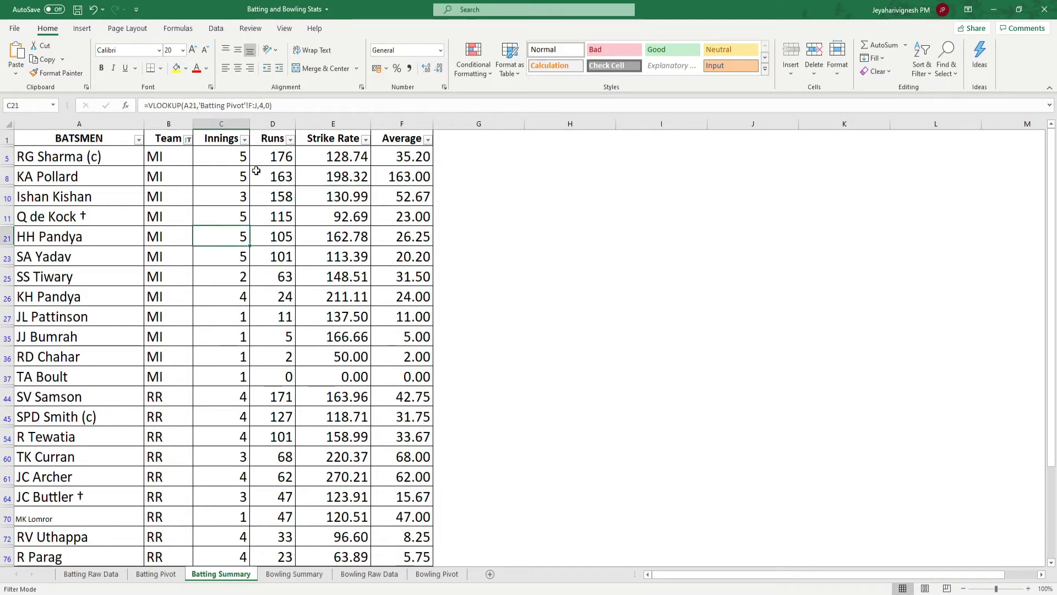
pyautogui.keyDown('ctrl'); pyautogui.click(235, 175); pyautogui.keyUp('ctrl')
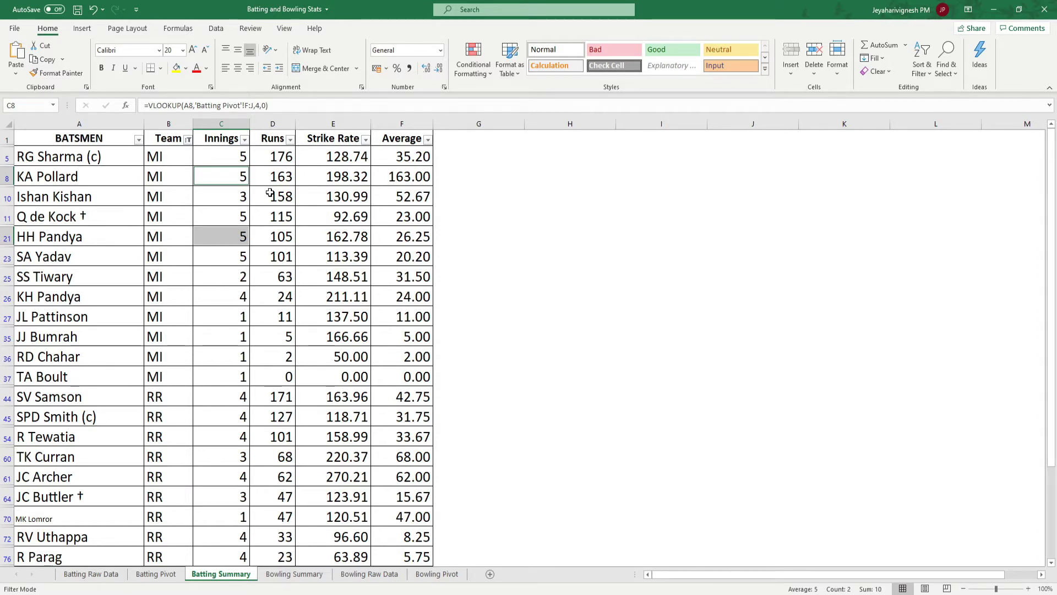
# - Examine the RR batsmen's runs in the Batting Summary, from SV Samson and SPD Smith to JC Buttler
pyautogui.scroll(-1, 270, 192)
pyautogui.moveTo(278, 381); pyautogui.dragTo(281, 396)
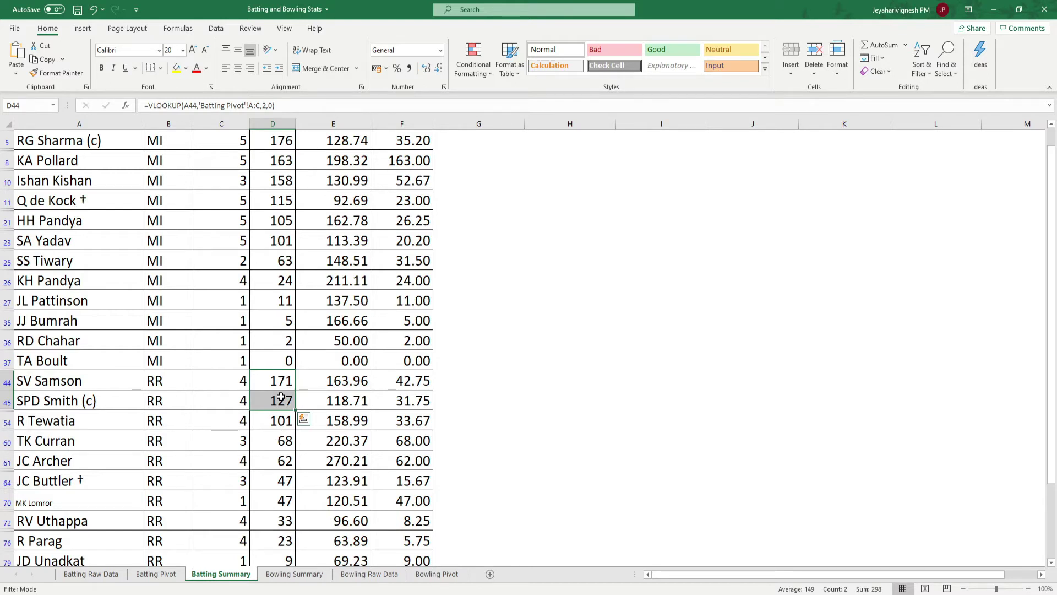
pyautogui.click(263, 475)
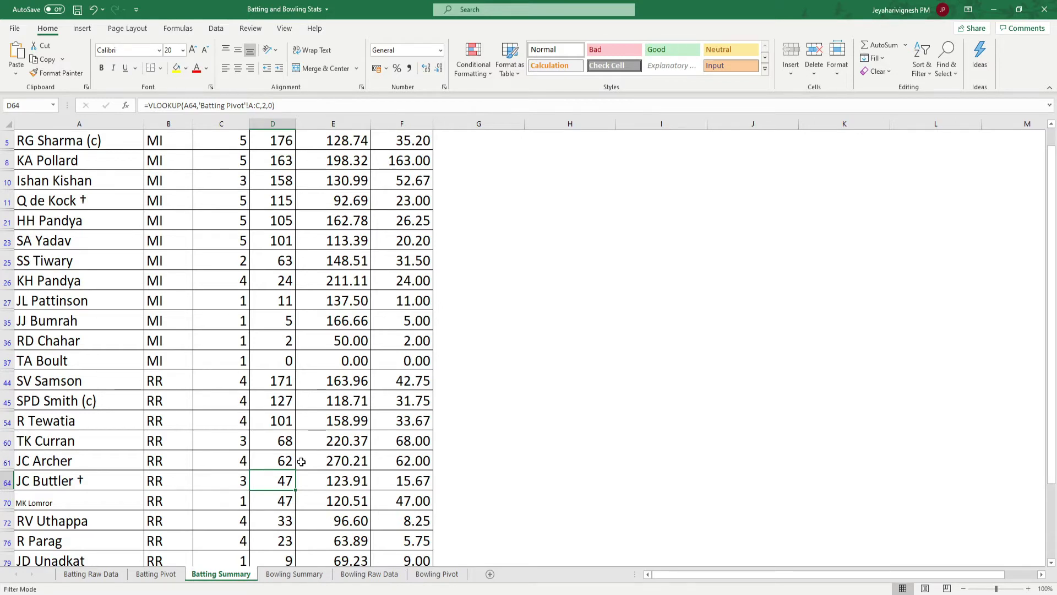
pyautogui.scroll(1, 302, 461)
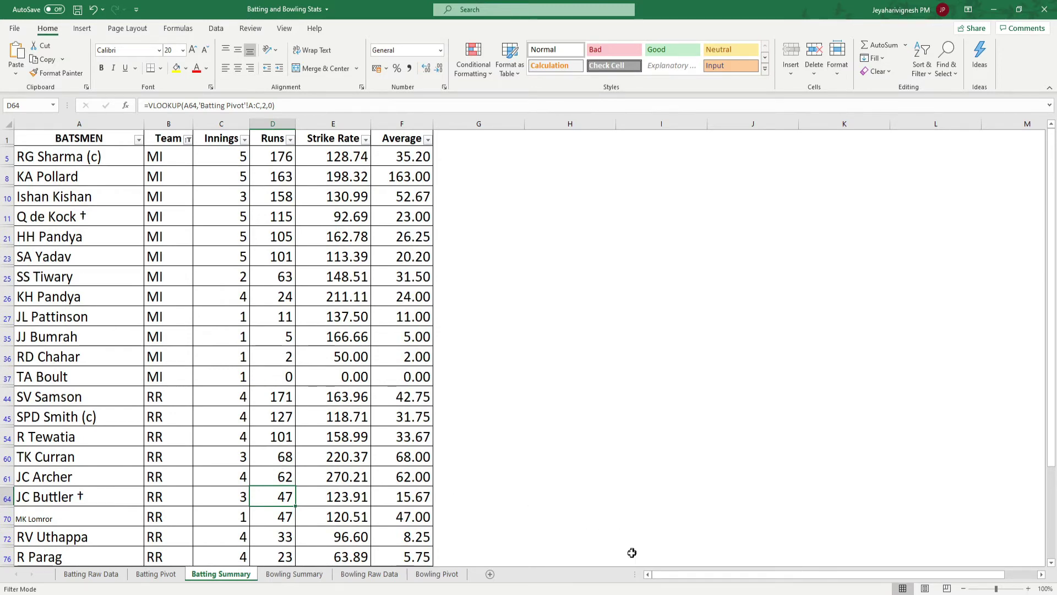
# - Switch to Dream11 in Chrome and open Team 1 of the MI vs RR match for editing
pyautogui.moveTo(588, 566)
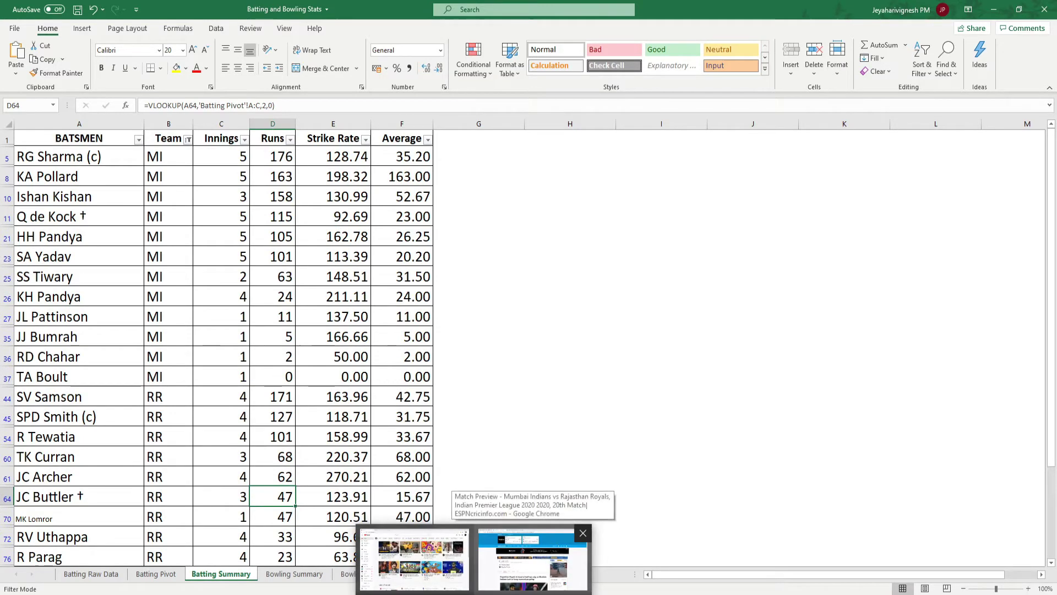
pyautogui.click(532, 558)
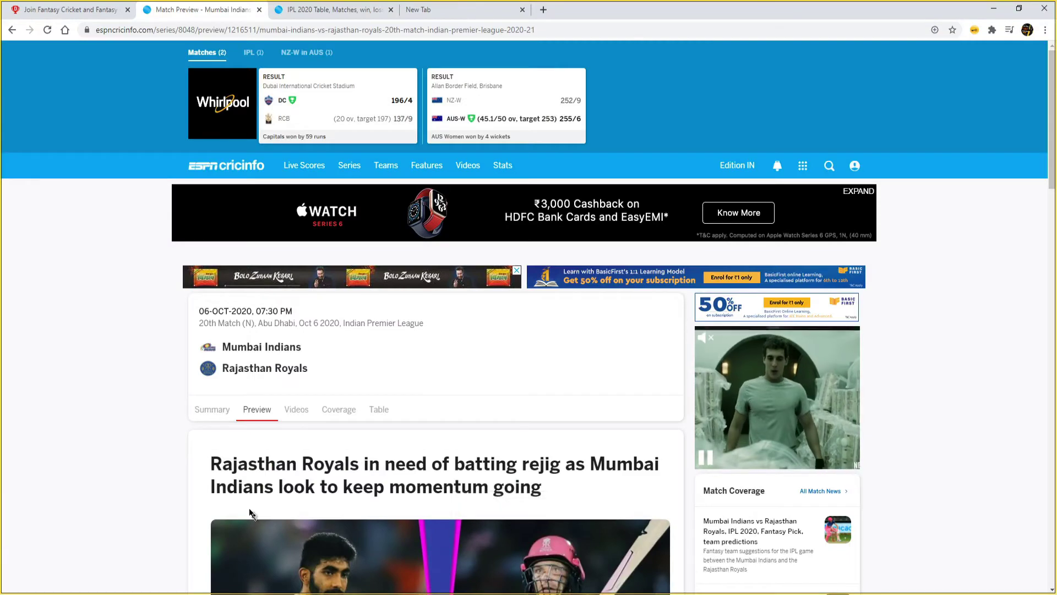
pyautogui.click(101, 7)
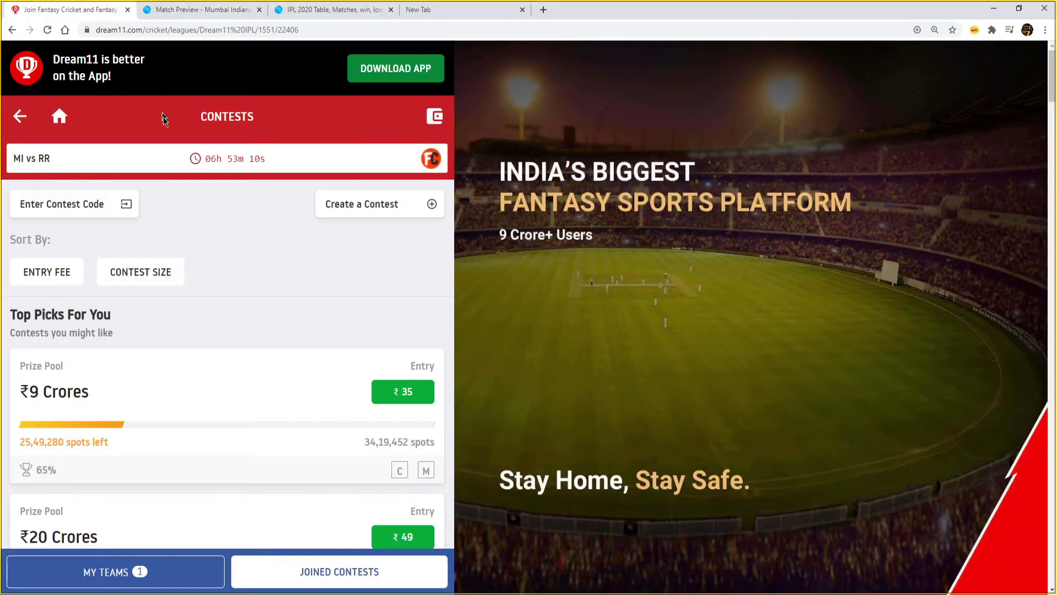
pyautogui.click(169, 569)
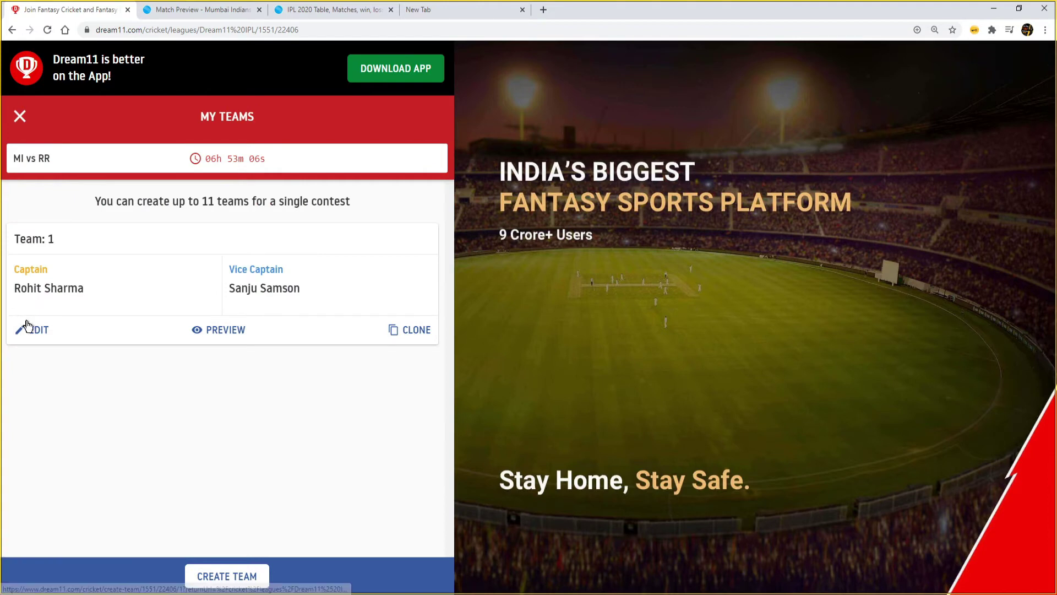
pyautogui.click(32, 331)
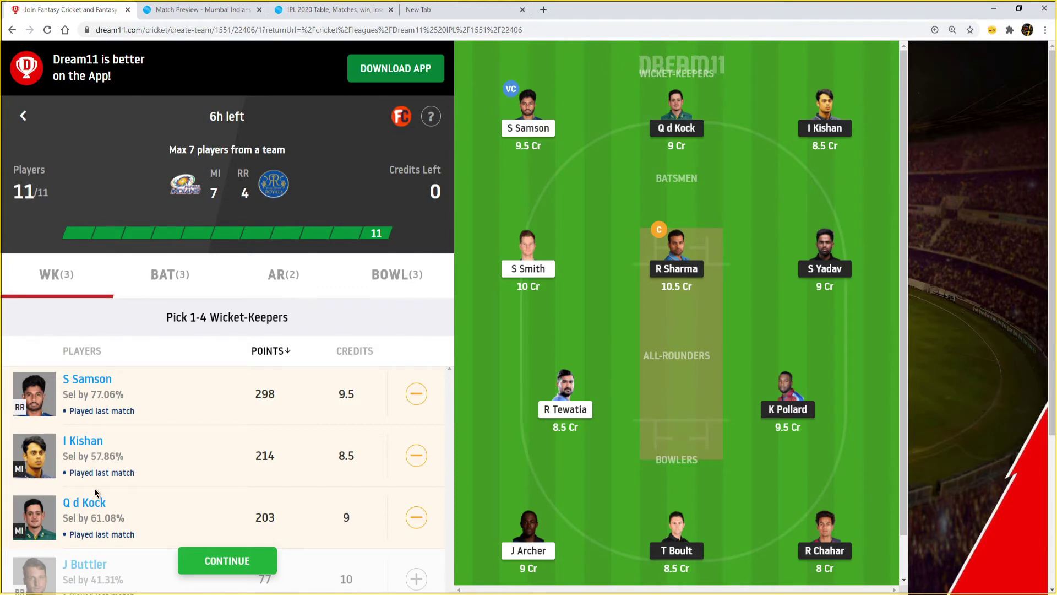
# - Review the wicket-keeper candidates for the team, including their points and credits
pyautogui.scroll(-1, 99, 495)
pyautogui.scroll(-2, 160, 495)
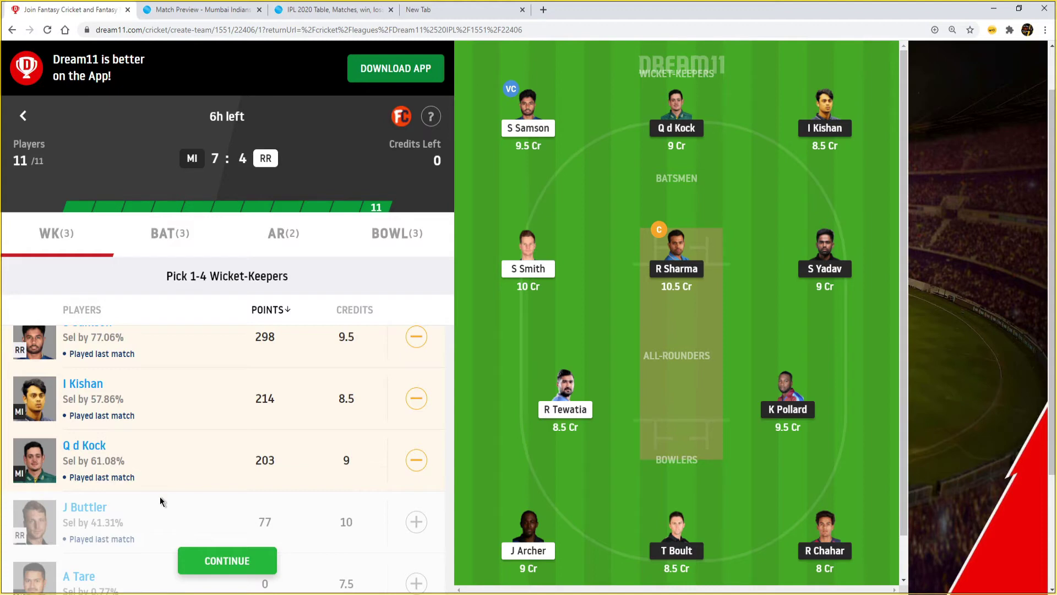
pyautogui.scroll(-2, 157, 497)
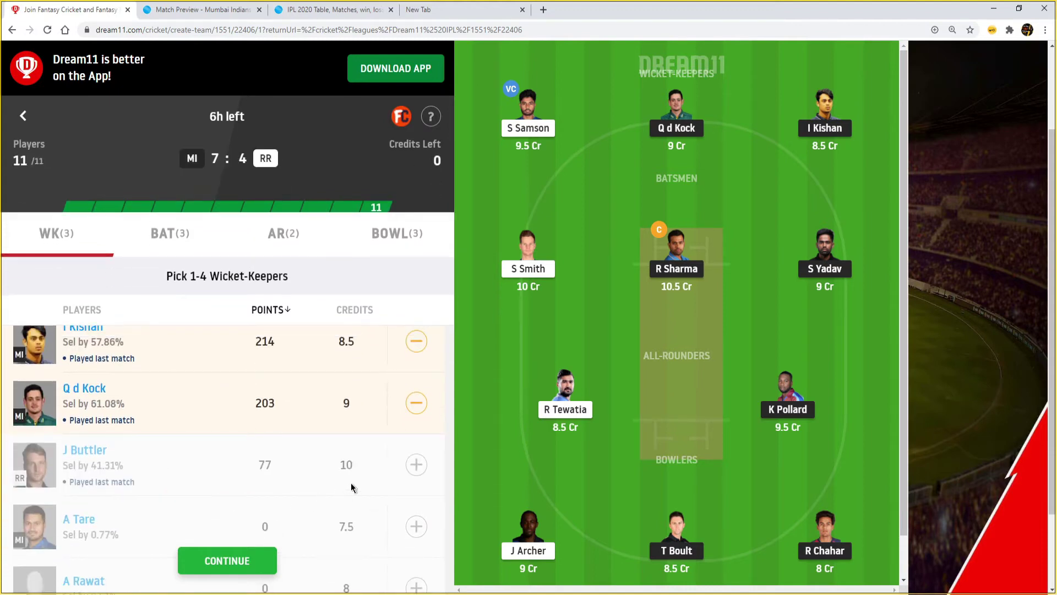